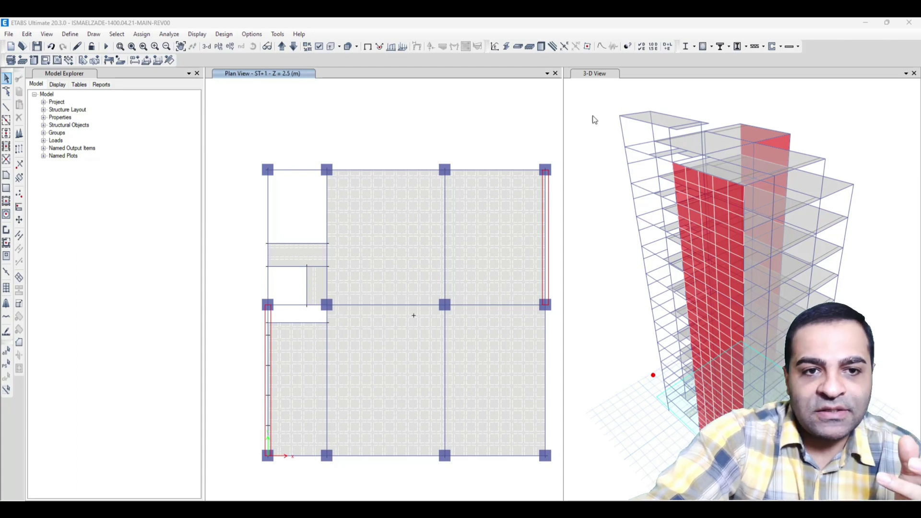
{"action": "right_click", "coordinate": [326, 109]}
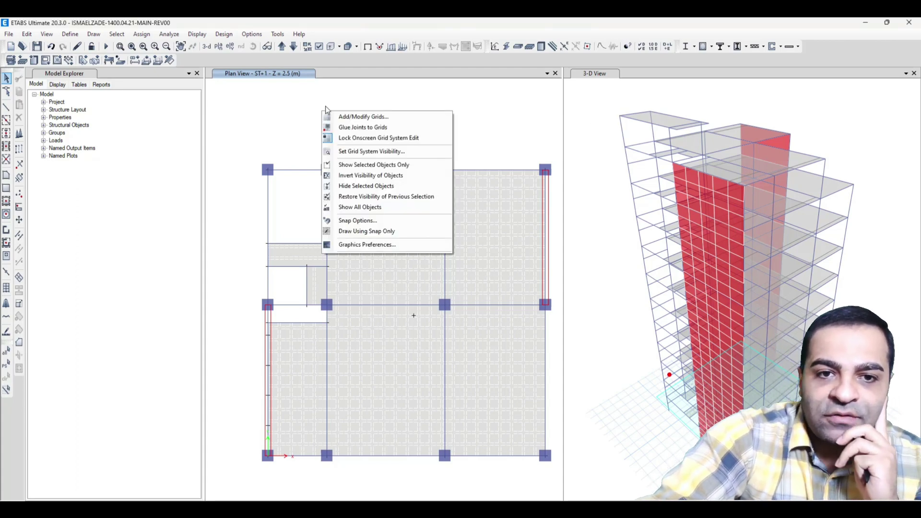
{"action": "left_click", "coordinate": [352, 118]}
{"action": "left_click", "coordinate": [515, 279]}
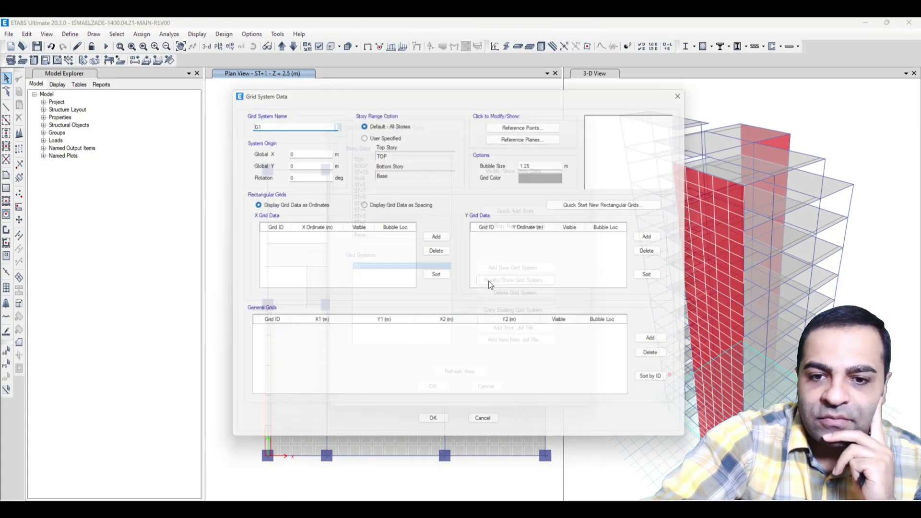
{"action": "left_click", "coordinate": [434, 236]}
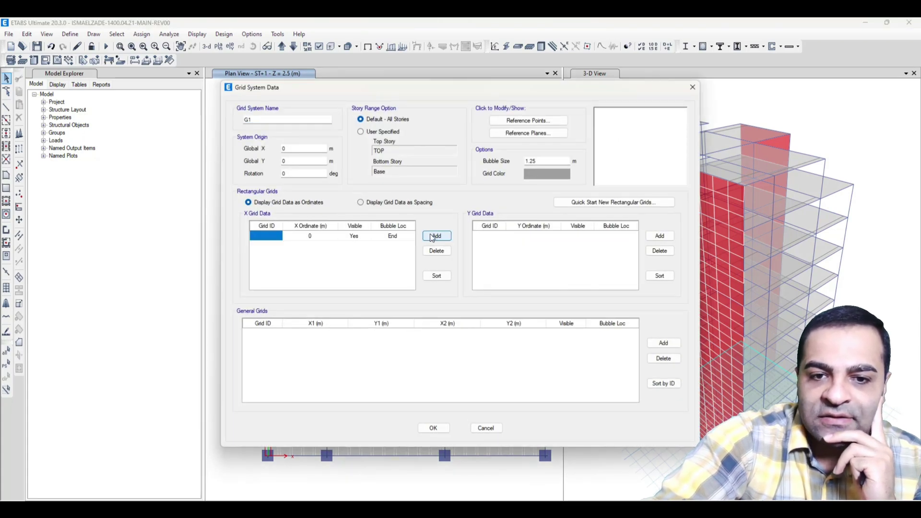
{"action": "left_click", "coordinate": [660, 237]}
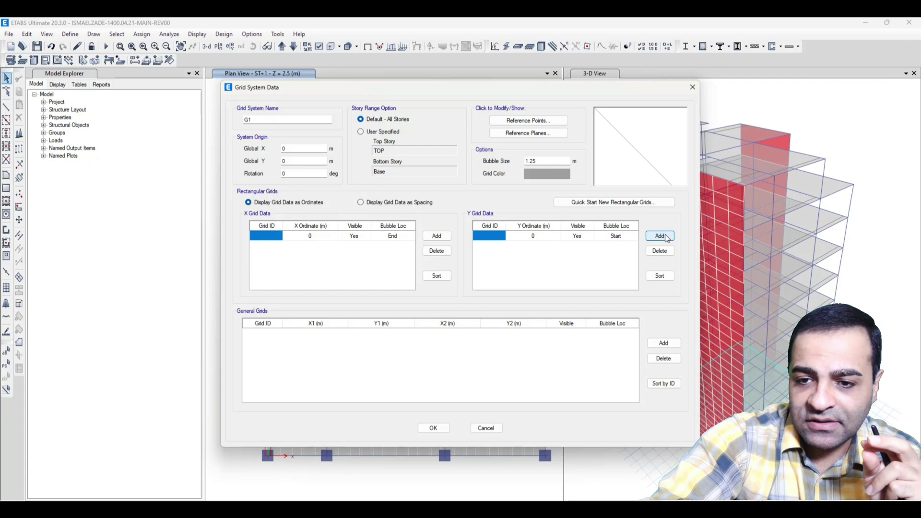
{"action": "left_click", "coordinate": [660, 251]}
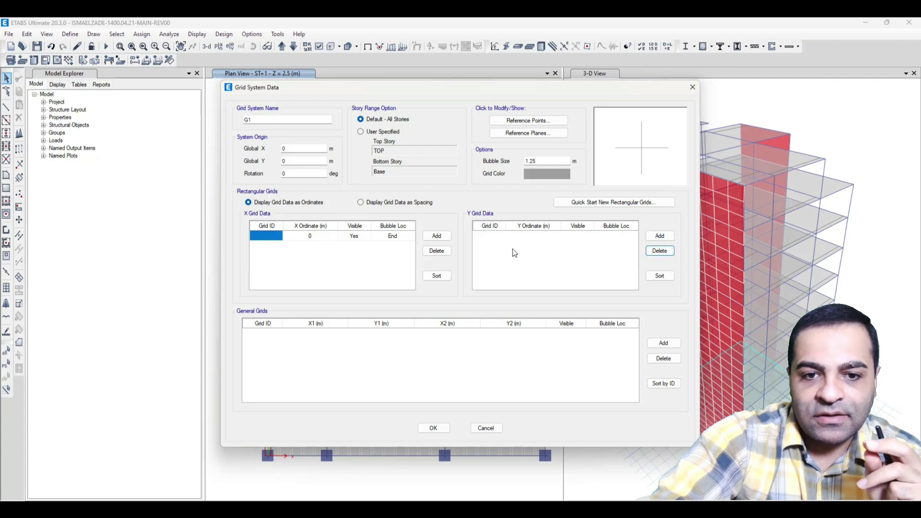
{"action": "left_click", "coordinate": [437, 251]}
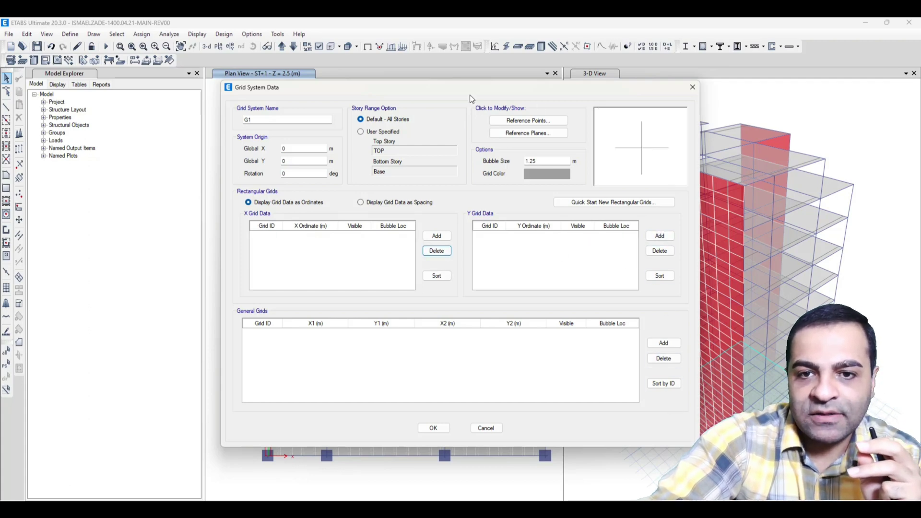
{"action": "left_click_drag", "start_coordinate": [470, 94], "coordinate": [316, 144]}
{"action": "left_click", "coordinate": [534, 139]}
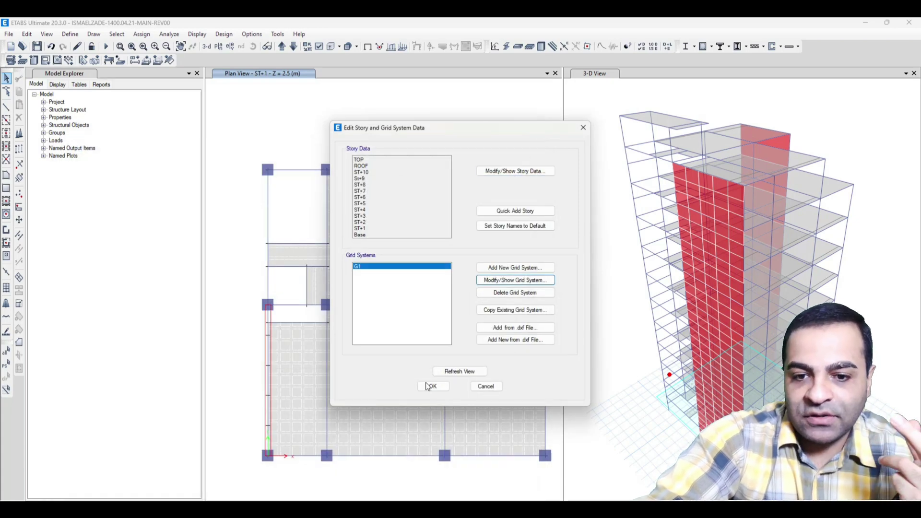
{"action": "left_click", "coordinate": [485, 386]}
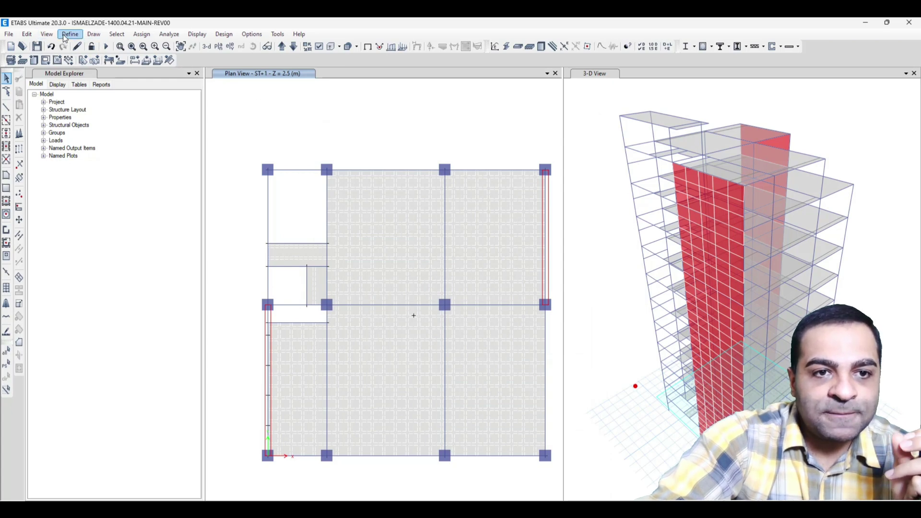
Define developed elevation Elev1 through the bottom-middle and bottom-right joints of the ST+1 plan
{"action": "left_click", "coordinate": [93, 35]}
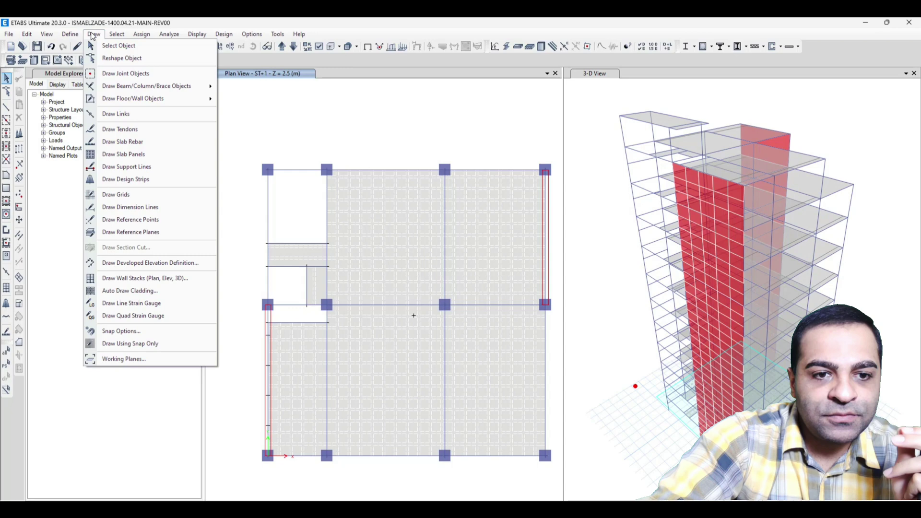
{"action": "left_click", "coordinate": [157, 267]}
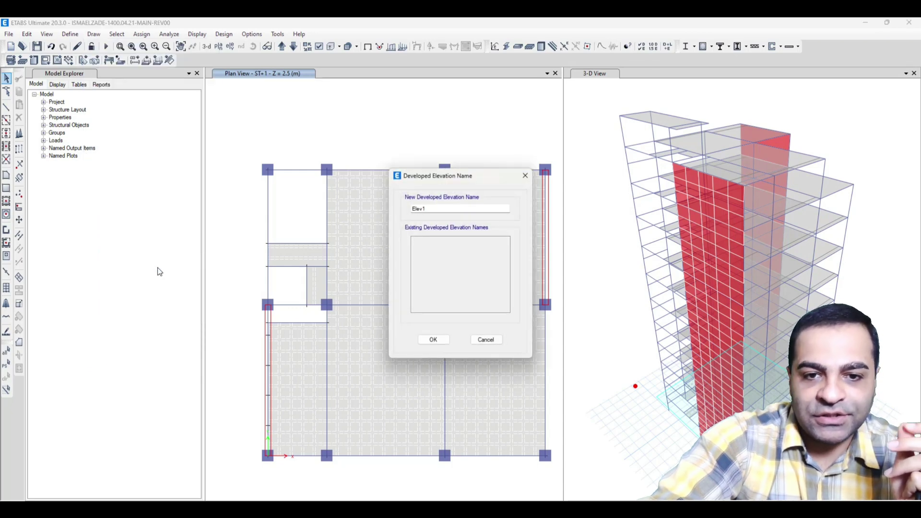
{"action": "left_click", "coordinate": [433, 338]}
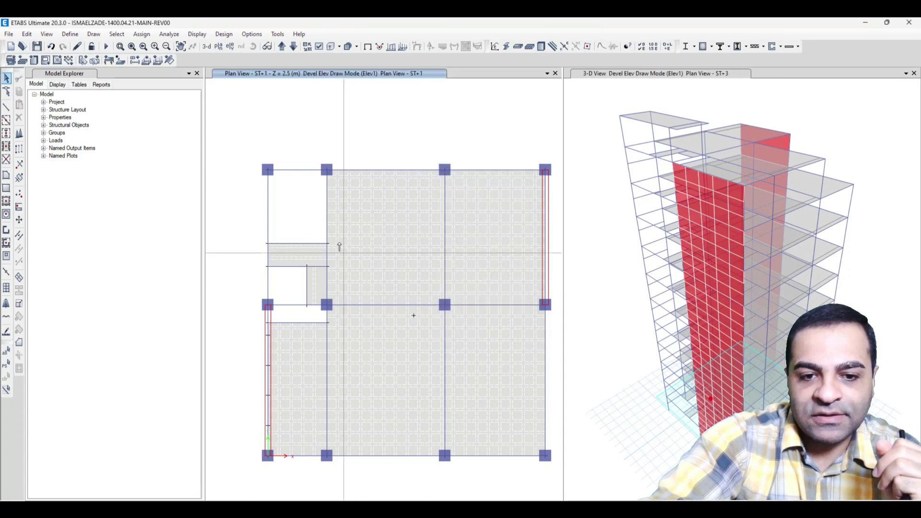
{"action": "scroll", "coordinate": [339, 246], "scroll_direction": "down", "scroll_amount": 2}
{"action": "scroll", "coordinate": [316, 388], "scroll_direction": "up", "scroll_amount": 2}
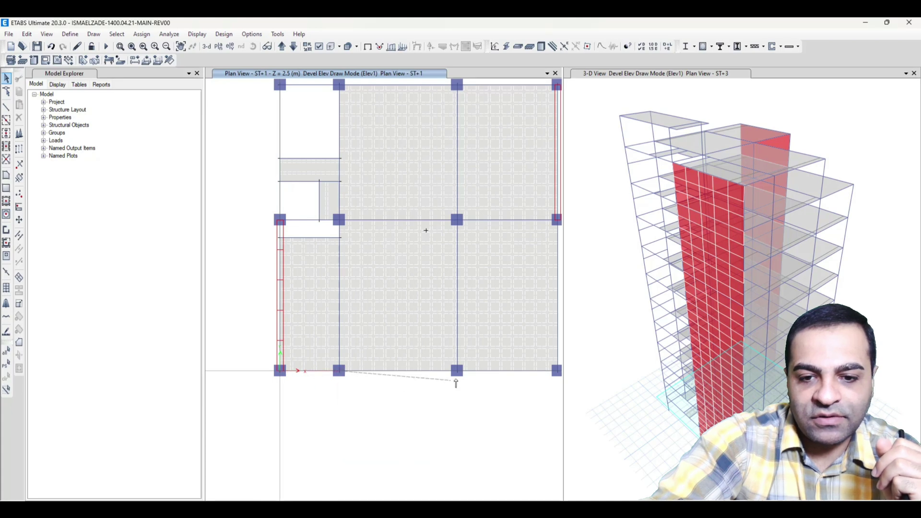
{"action": "left_click", "coordinate": [458, 371]}
{"action": "scroll", "coordinate": [345, 384], "scroll_direction": "down", "scroll_amount": 2}
{"action": "scroll", "coordinate": [474, 384], "scroll_direction": "up", "scroll_amount": 2}
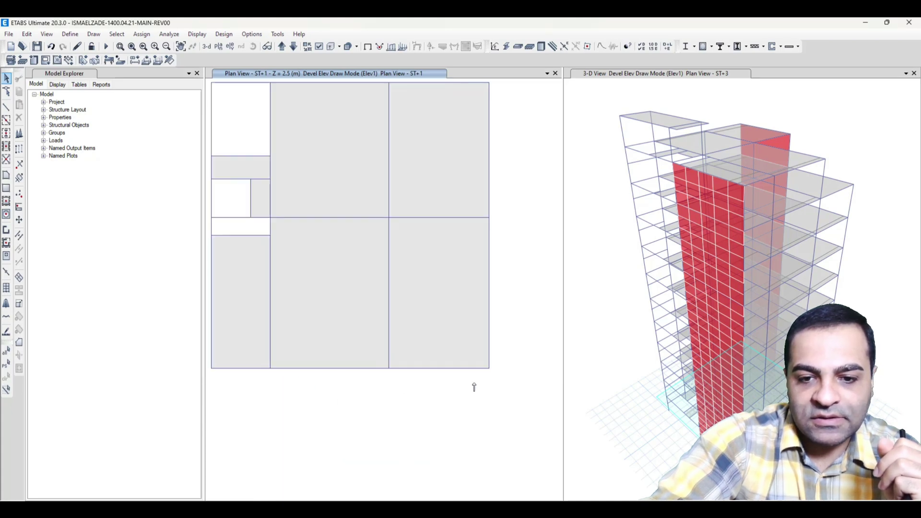
{"action": "left_click", "coordinate": [490, 370]}
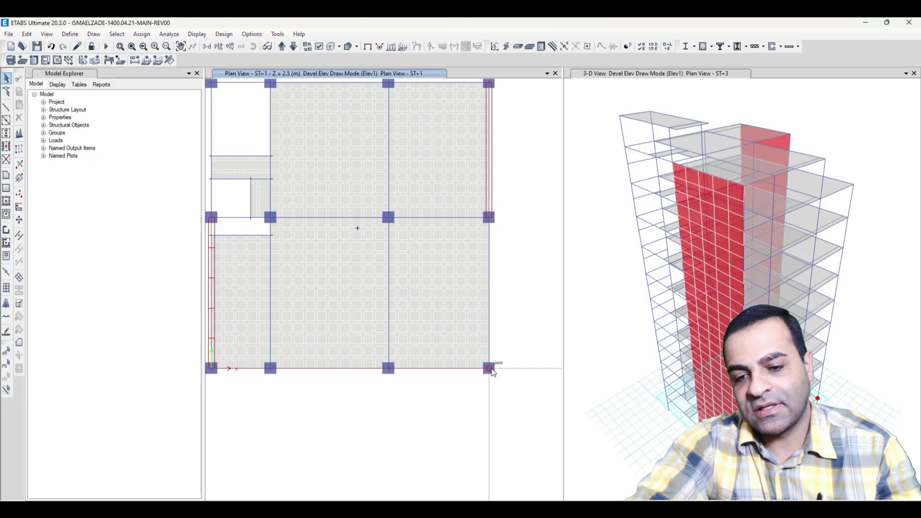
Finish the Elev1 elevation line and show all objects in the elevation view
{"action": "key", "text": "Return"}
{"action": "scroll", "coordinate": [374, 437], "scroll_direction": "up", "scroll_amount": 2}
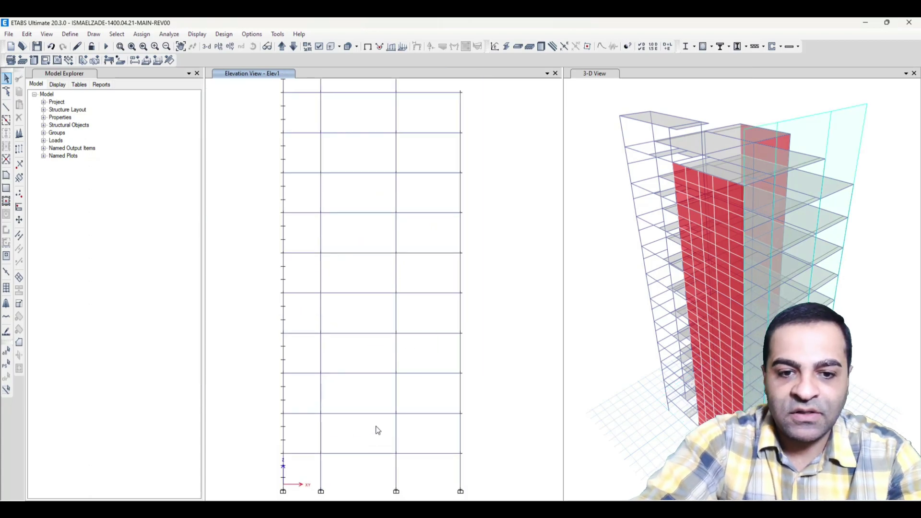
{"action": "scroll", "coordinate": [373, 362], "scroll_direction": "down", "scroll_amount": 2}
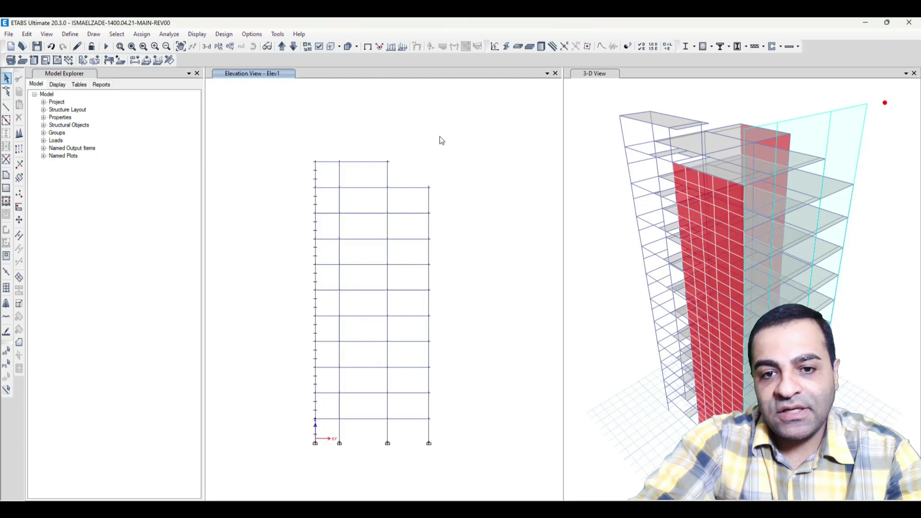
{"action": "right_click", "coordinate": [405, 133]}
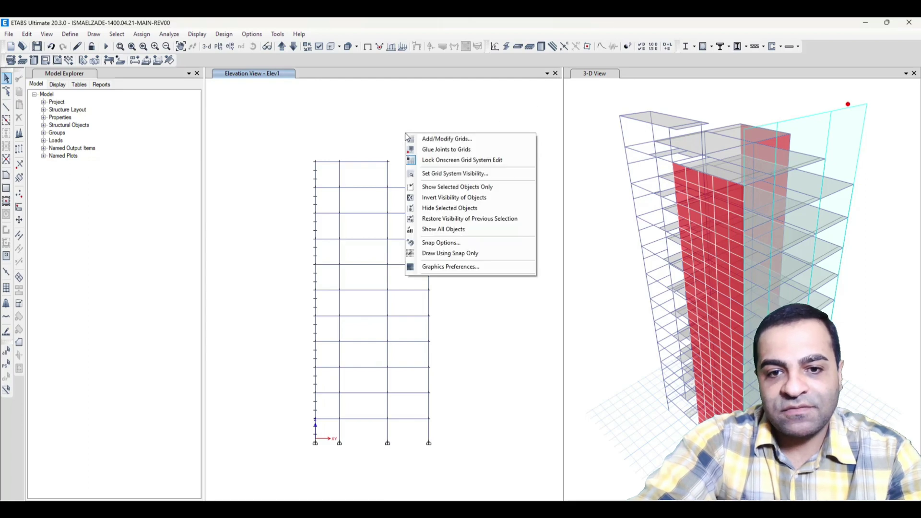
{"action": "left_click", "coordinate": [435, 230]}
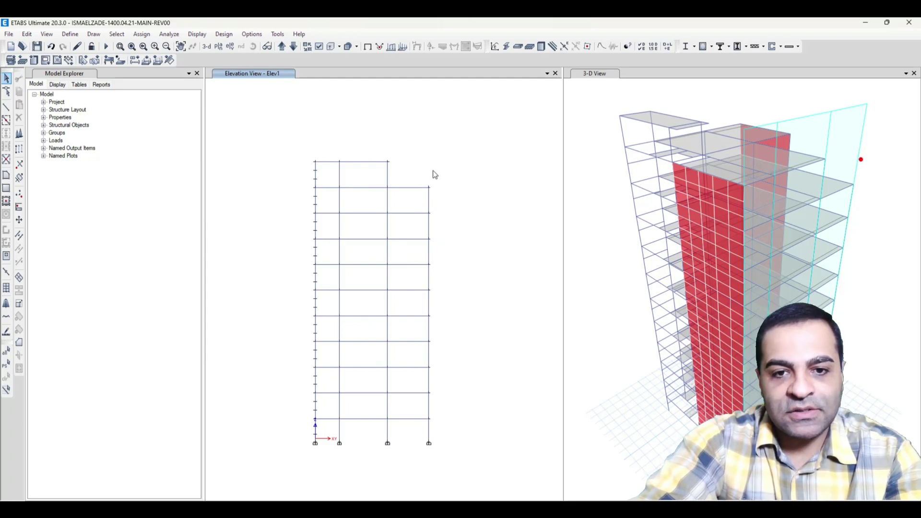
Switch the view back to the story ST+1 plan
{"action": "left_click", "coordinate": [219, 46]}
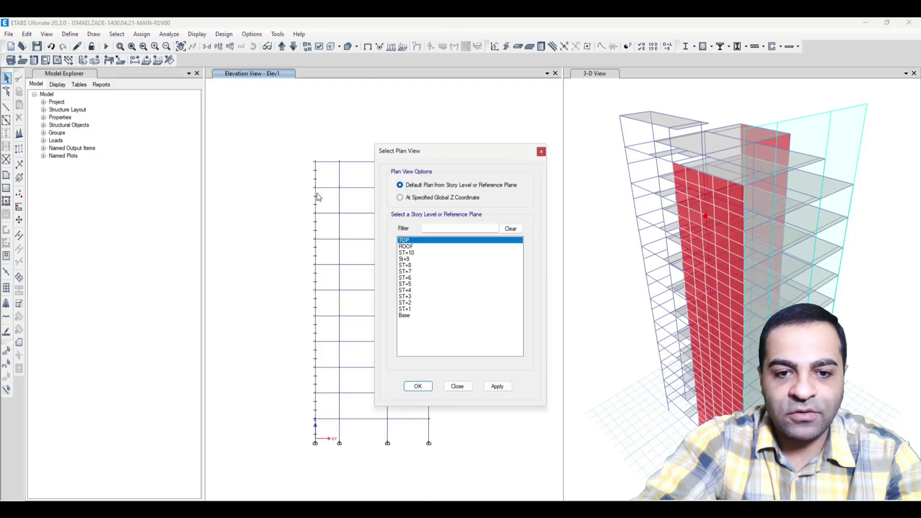
{"action": "left_click", "coordinate": [416, 304]}
{"action": "left_click", "coordinate": [411, 309]}
{"action": "left_click", "coordinate": [418, 386]}
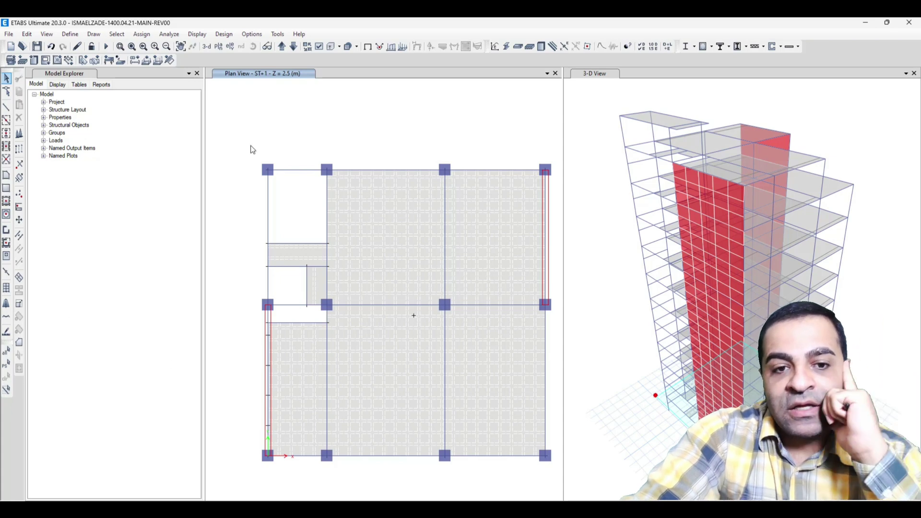
Select the four top-edge column joints and add grid lines parallel to X through them
{"action": "left_click_drag", "start_coordinate": [248, 155], "coordinate": [341, 185]}
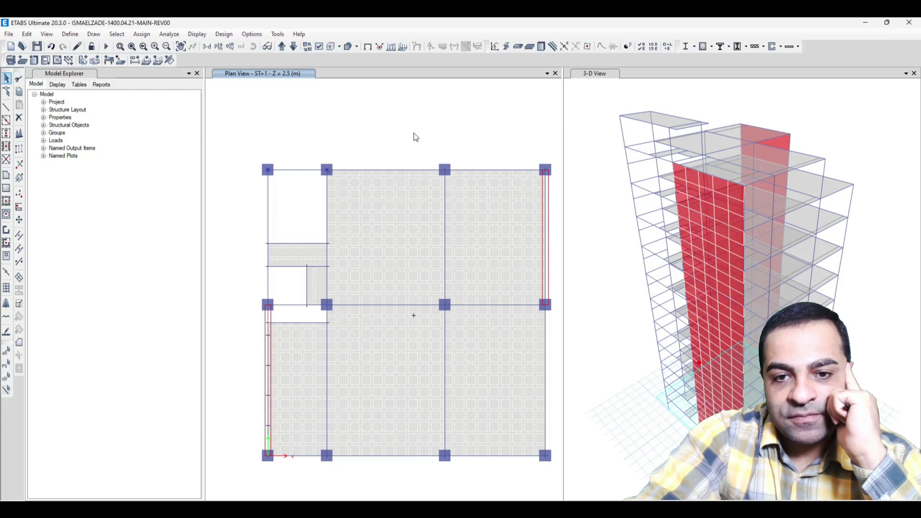
{"action": "left_click_drag", "start_coordinate": [427, 160], "coordinate": [462, 185]}
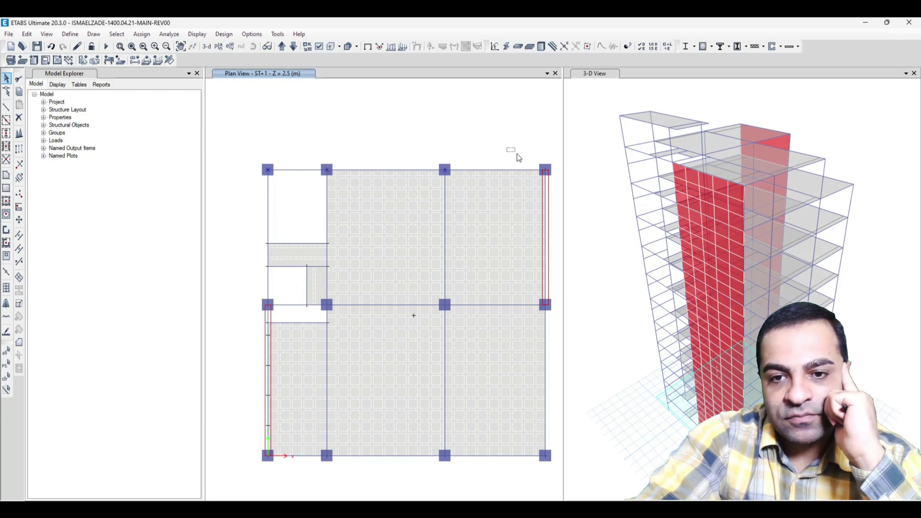
{"action": "left_click_drag", "start_coordinate": [507, 148], "coordinate": [556, 186]}
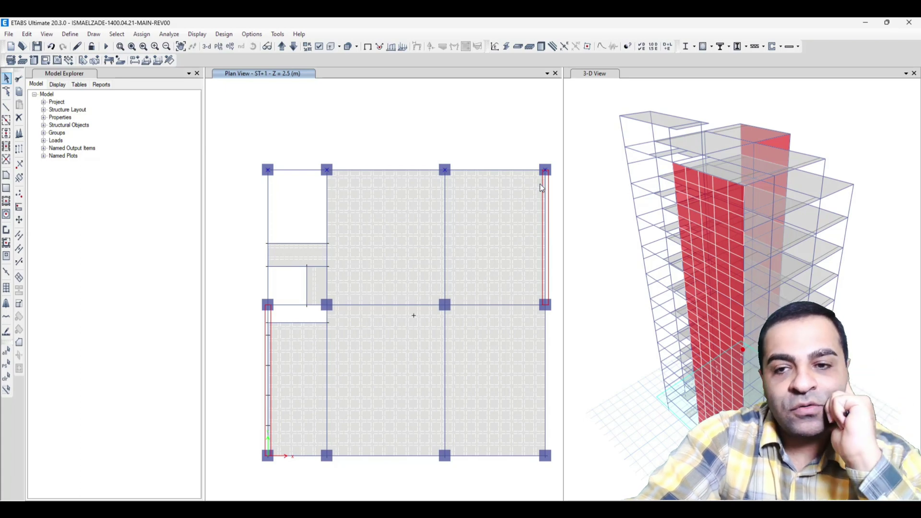
{"action": "left_click", "coordinate": [32, 34]}
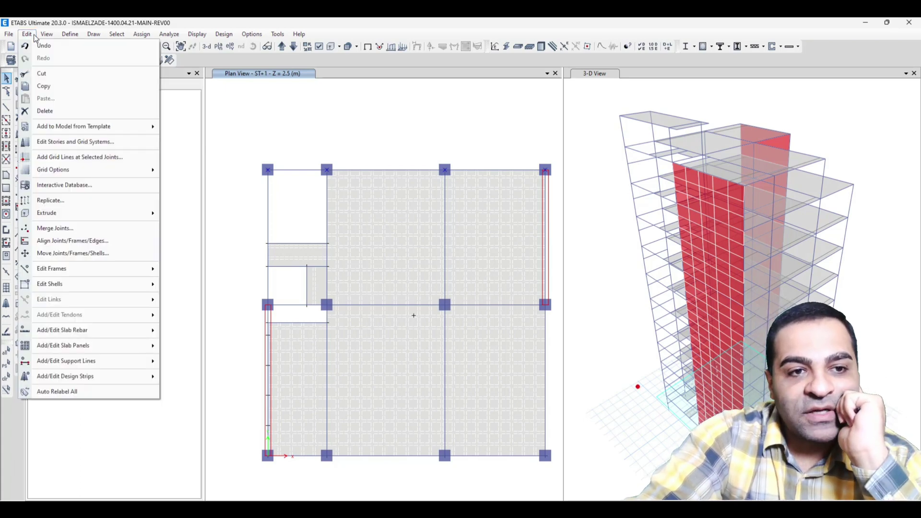
{"action": "left_click", "coordinate": [75, 161]}
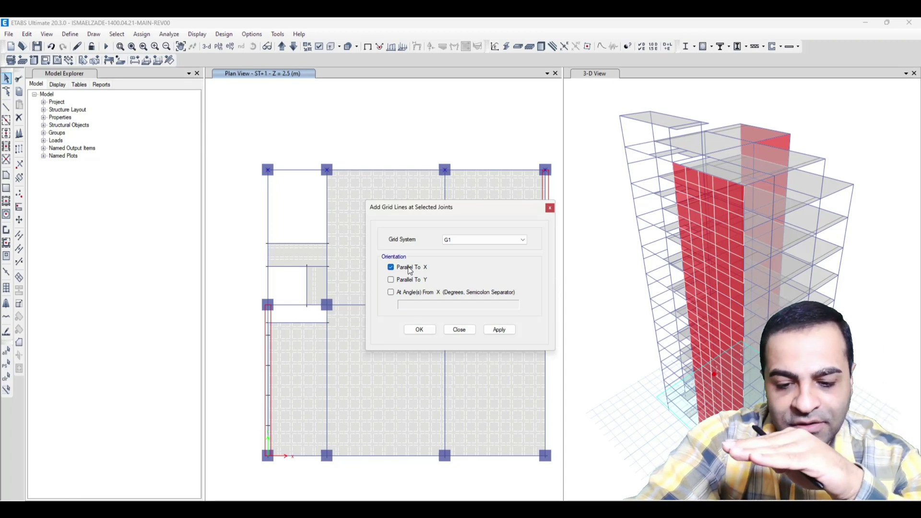
{"action": "left_click", "coordinate": [499, 330]}
{"action": "left_click", "coordinate": [419, 330]}
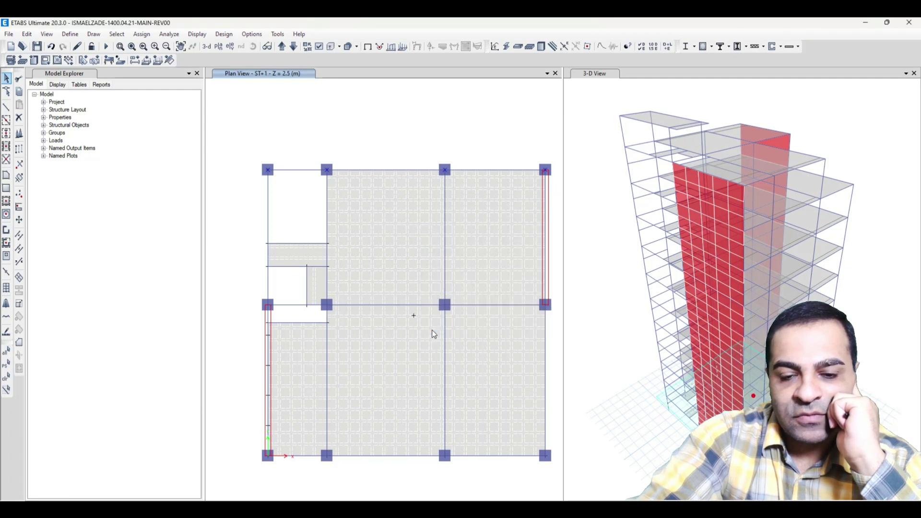
{"action": "right_click", "coordinate": [283, 110]}
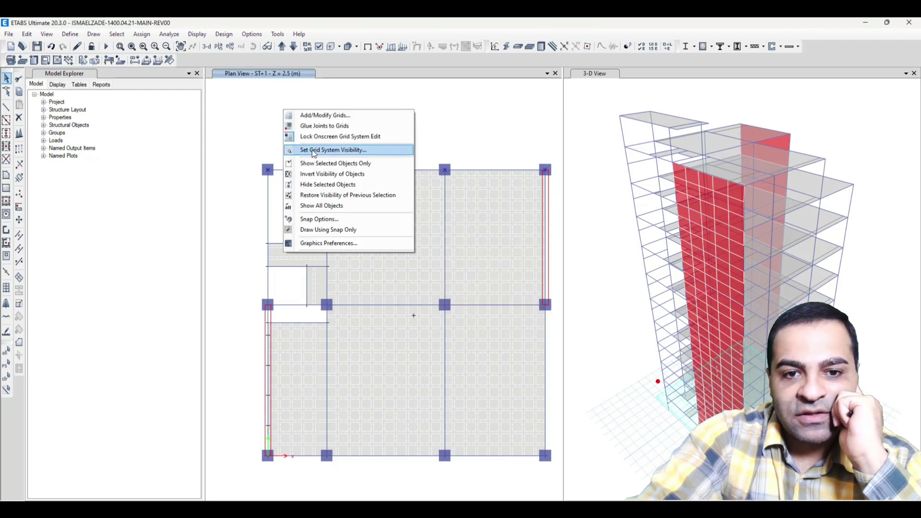
{"action": "key", "text": "Escape"}
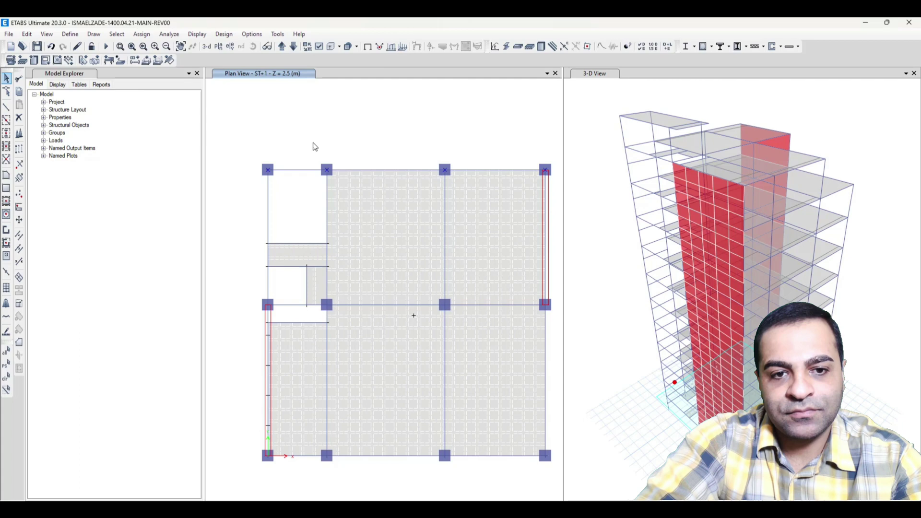
{"action": "right_click", "coordinate": [304, 115]}
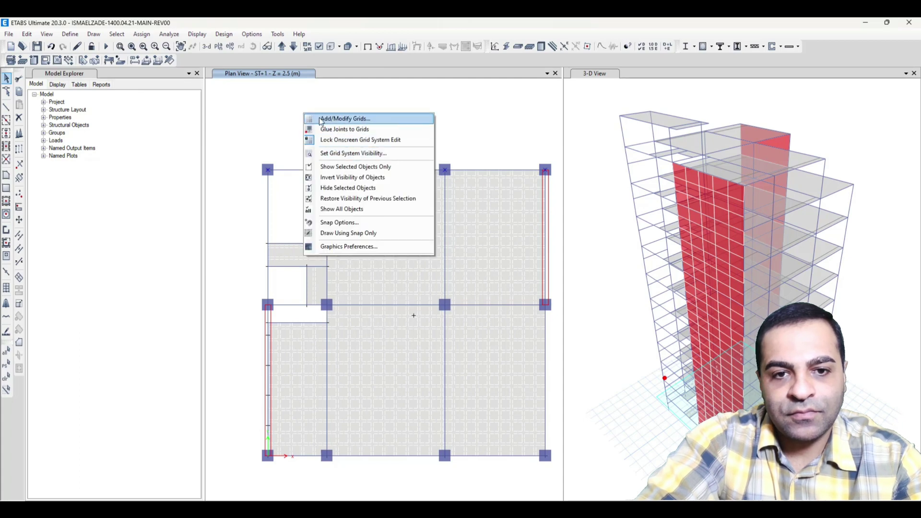
{"action": "left_click", "coordinate": [336, 119]}
{"action": "left_click", "coordinate": [478, 280]}
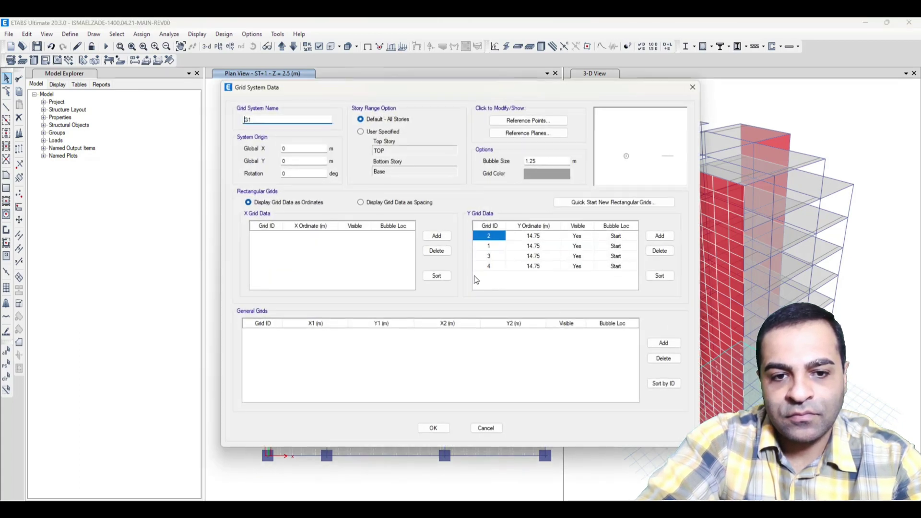
{"action": "left_click", "coordinate": [432, 427]}
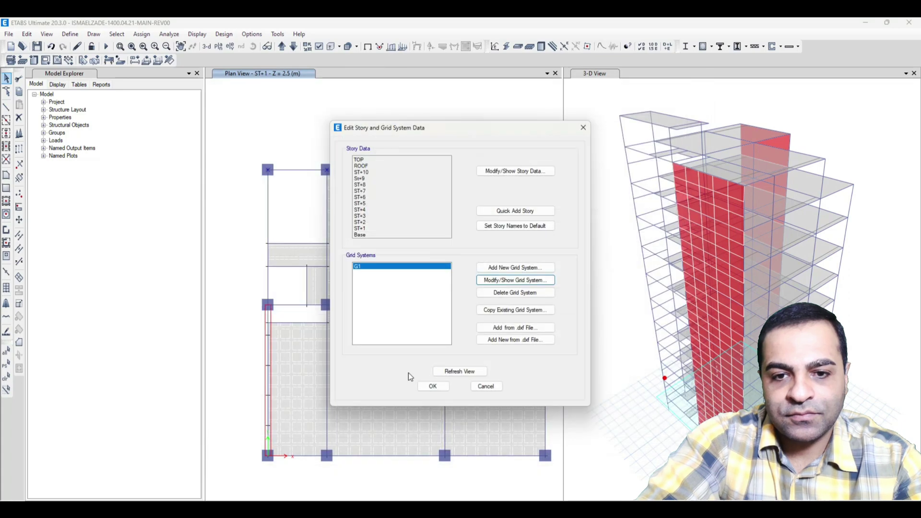
{"action": "left_click", "coordinate": [433, 386]}
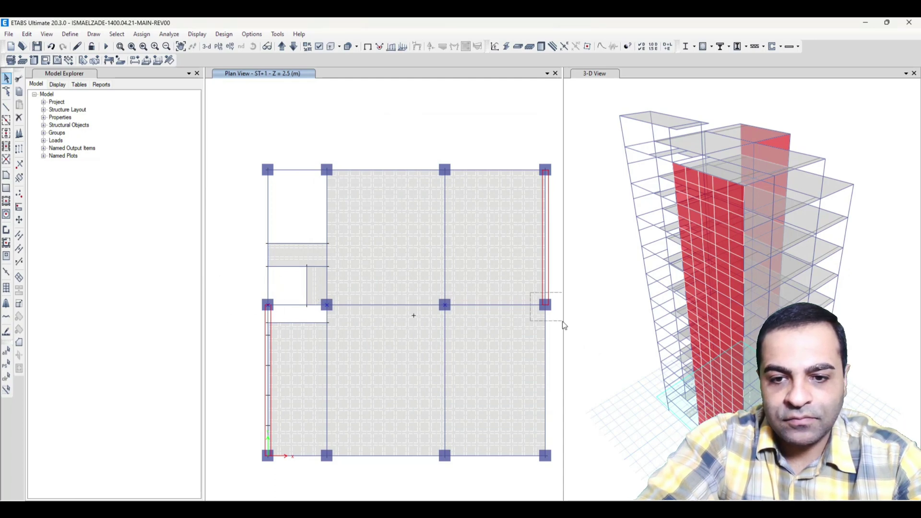
Window-select the left and right column joints along the middle row of the plan
{"action": "left_click_drag", "start_coordinate": [565, 325], "coordinate": [564, 325]}
{"action": "left_click_drag", "start_coordinate": [249, 443], "coordinate": [293, 465]}
{"action": "left_click_drag", "start_coordinate": [305, 427], "coordinate": [358, 468]}
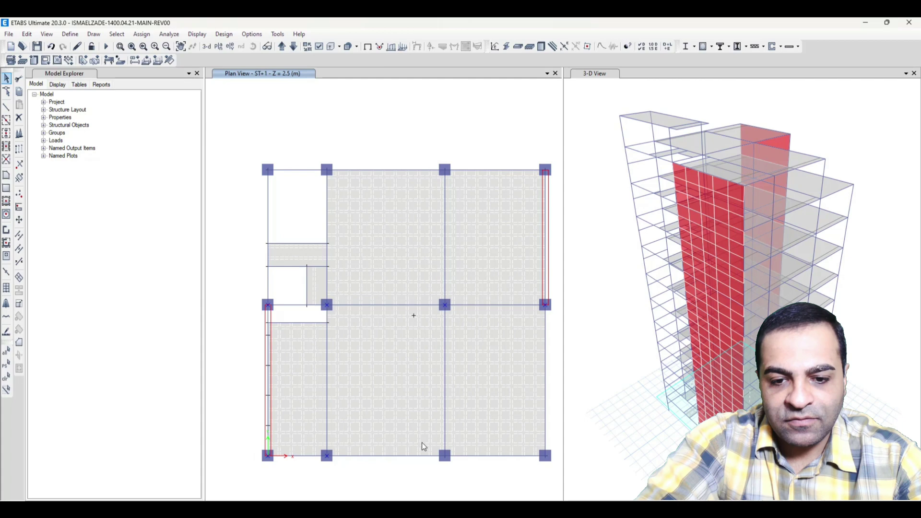
{"action": "left_click_drag", "start_coordinate": [555, 462], "coordinate": [551, 462]}
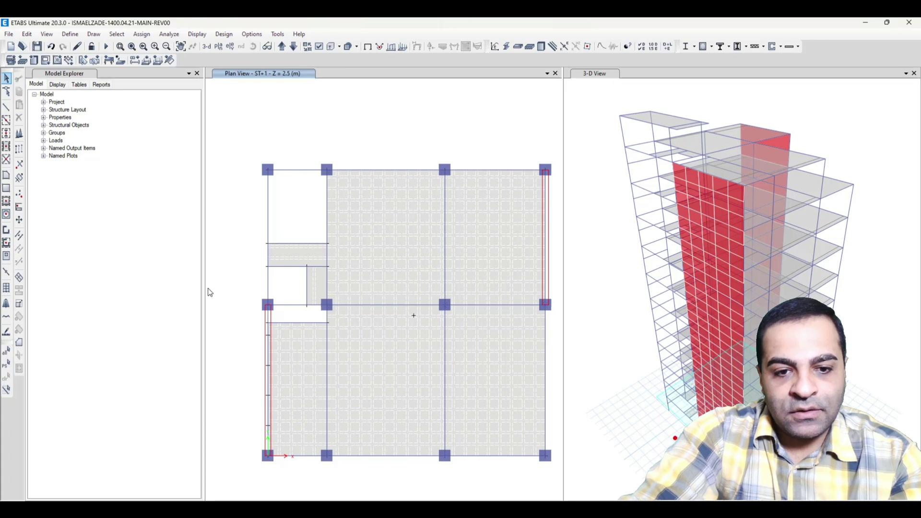
{"action": "left_click_drag", "start_coordinate": [232, 289], "coordinate": [303, 338]}
{"action": "left_click_drag", "start_coordinate": [245, 291], "coordinate": [282, 317]}
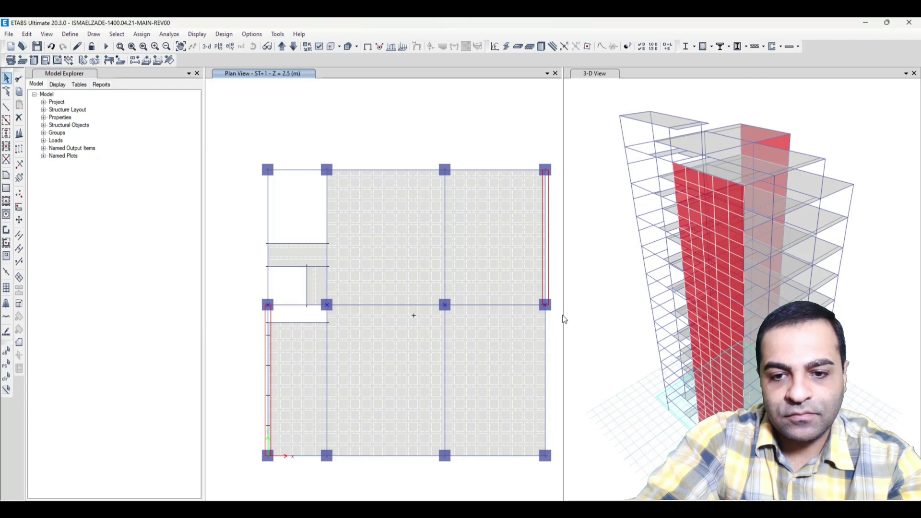
{"action": "left_click", "coordinate": [27, 34]}
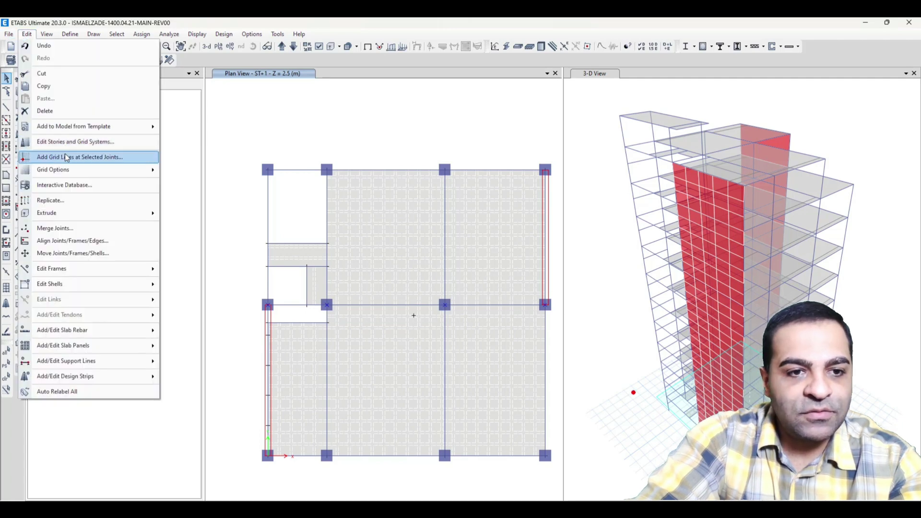
Add grid lines parallel to X through the selected middle-row joints
{"action": "left_click", "coordinate": [65, 157]}
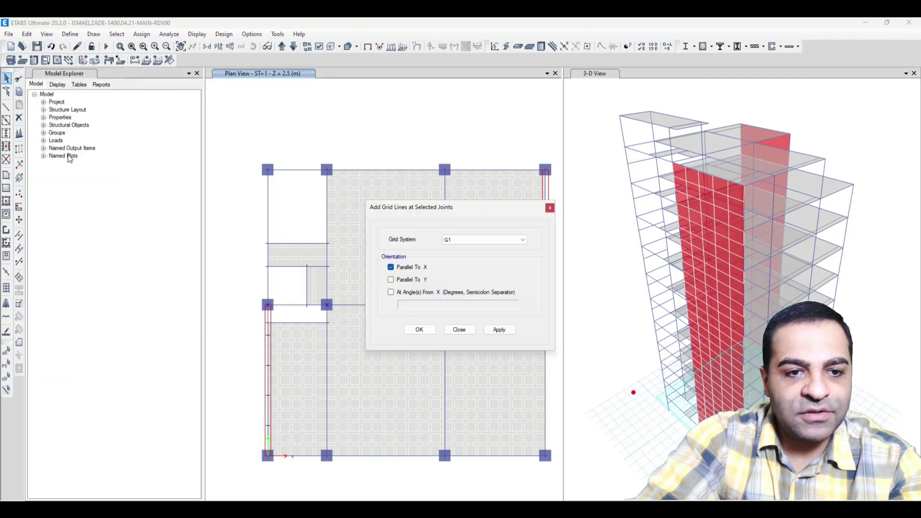
{"action": "left_click", "coordinate": [496, 331]}
{"action": "left_click", "coordinate": [431, 330]}
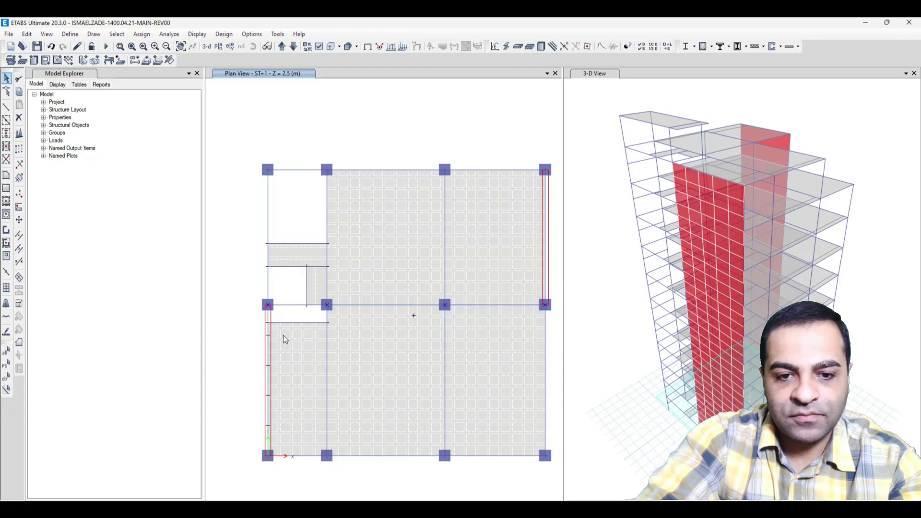
Select the four bottom-row column joints and add X-parallel grid lines through them
{"action": "left_click_drag", "start_coordinate": [256, 447], "coordinate": [288, 471]}
{"action": "left_click", "coordinate": [326, 456]}
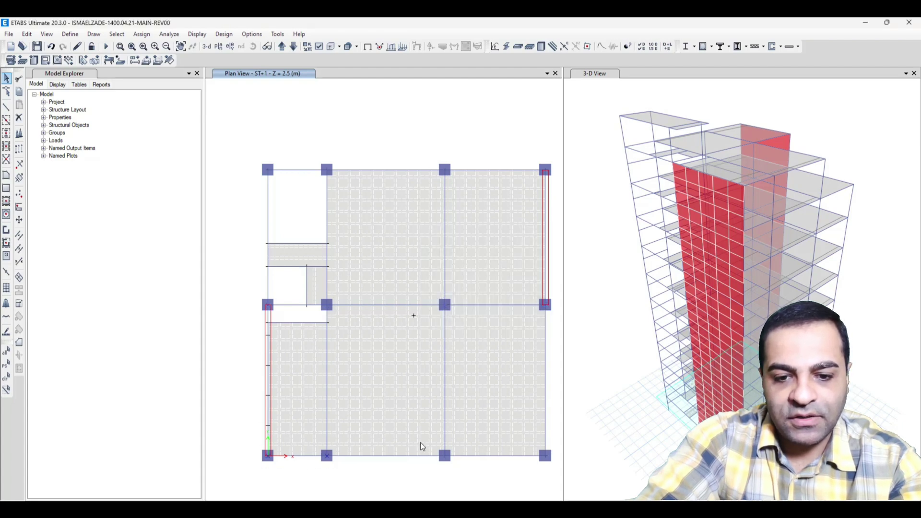
{"action": "left_click", "coordinate": [445, 456]}
{"action": "left_click", "coordinate": [545, 455]}
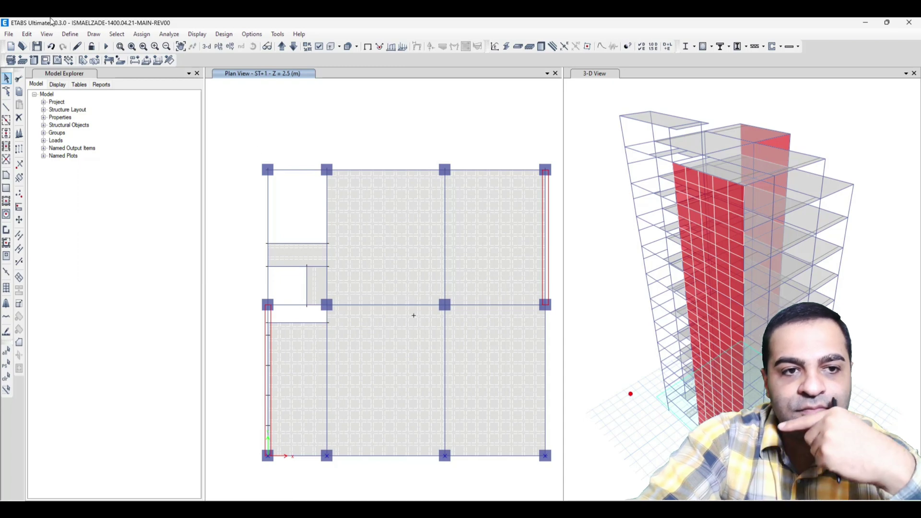
{"action": "left_click", "coordinate": [26, 33]}
{"action": "left_click", "coordinate": [62, 157]}
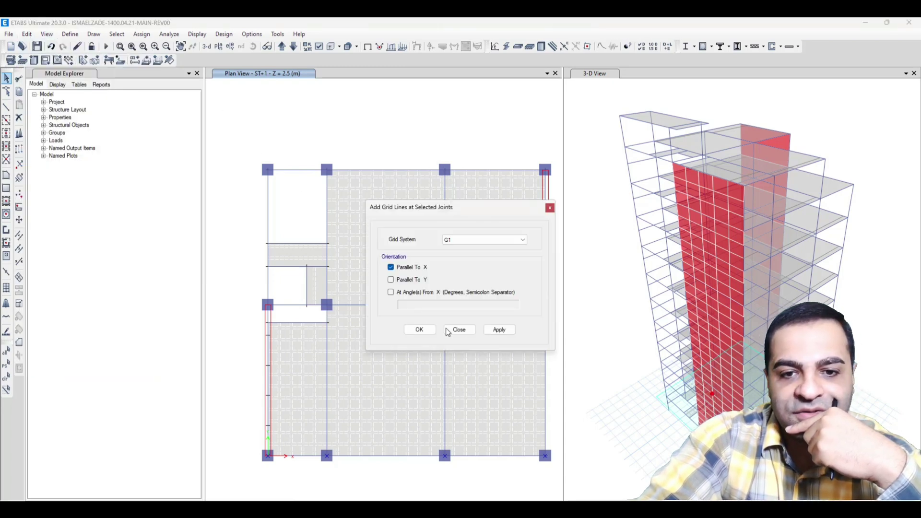
{"action": "left_click", "coordinate": [419, 329]}
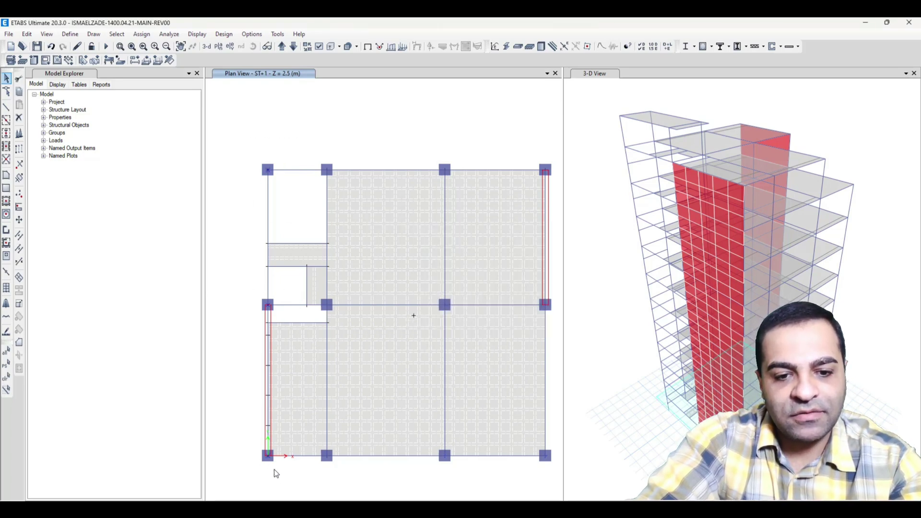
Add a grid line parallel to Y through the top-left column joint
{"action": "left_click", "coordinate": [28, 33]}
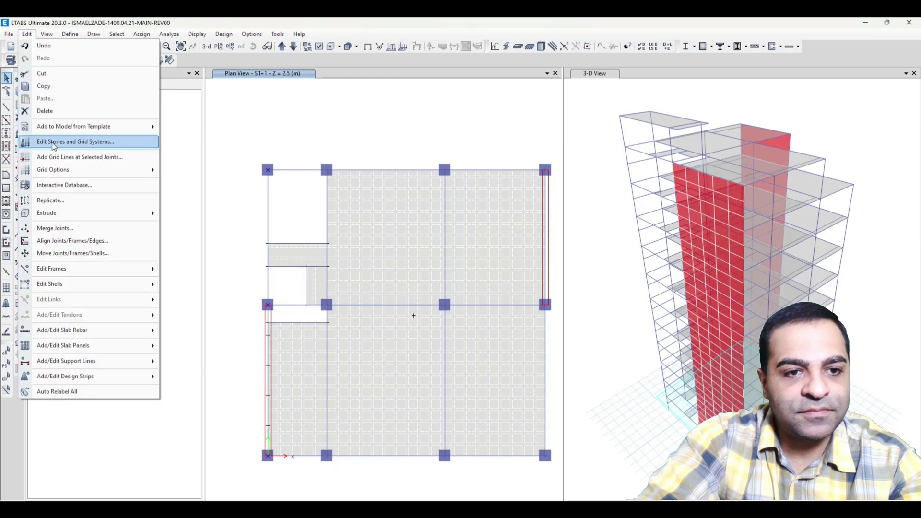
{"action": "left_click", "coordinate": [57, 157]}
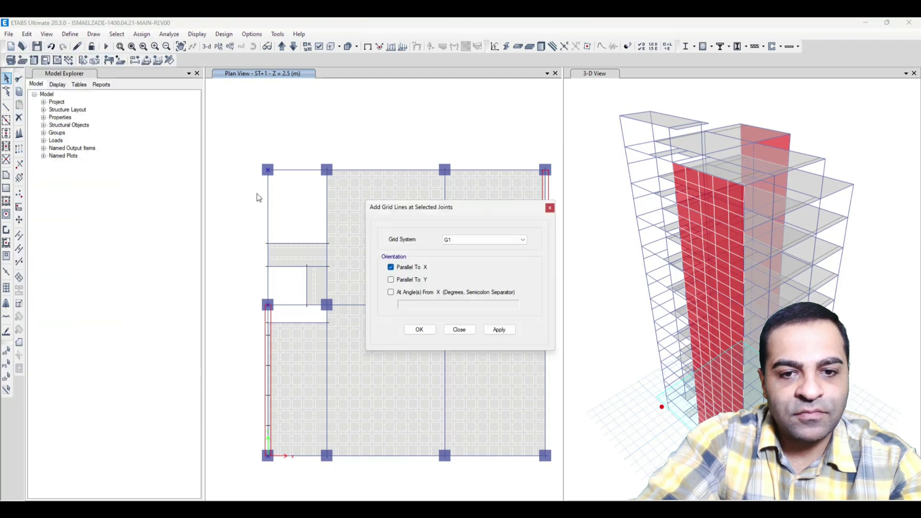
{"action": "left_click", "coordinate": [411, 280]}
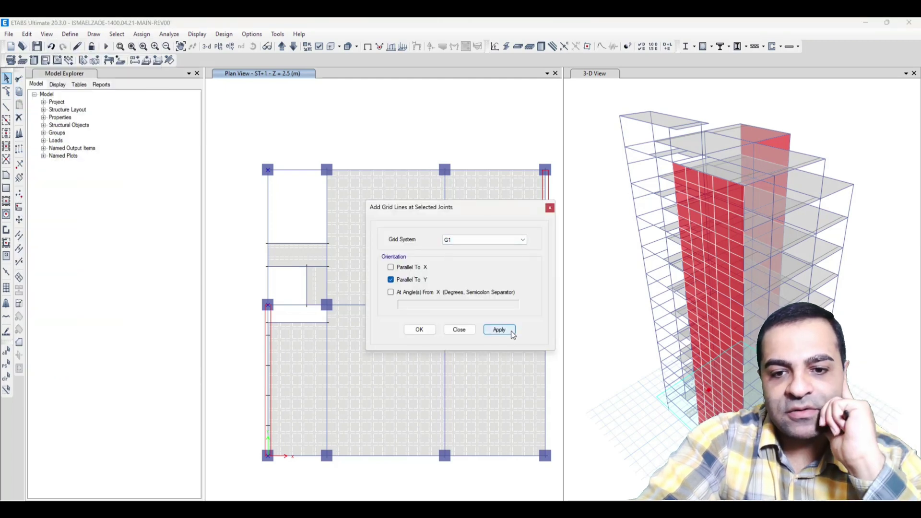
{"action": "left_click", "coordinate": [499, 330]}
{"action": "left_click", "coordinate": [418, 330]}
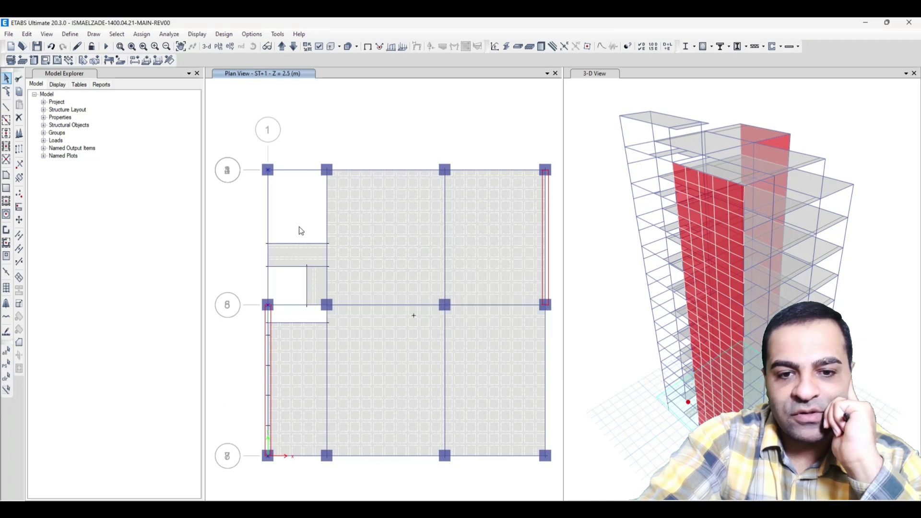
{"action": "scroll", "coordinate": [234, 457], "scroll_direction": "up", "scroll_amount": 2}
{"action": "scroll", "coordinate": [235, 456], "scroll_direction": "down", "scroll_amount": 2}
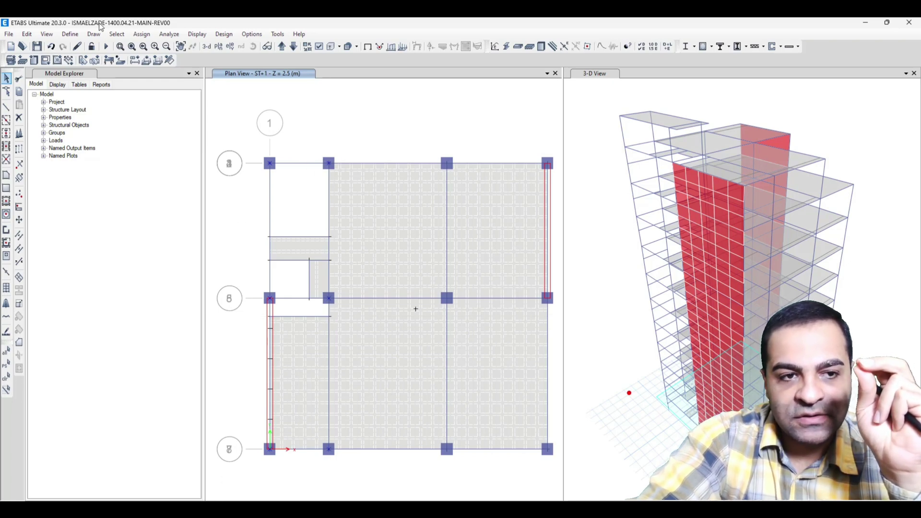
Review the Edit Stories and Grid Systems data, then cancel without changes
{"action": "left_click", "coordinate": [27, 34]}
{"action": "left_click", "coordinate": [47, 140]}
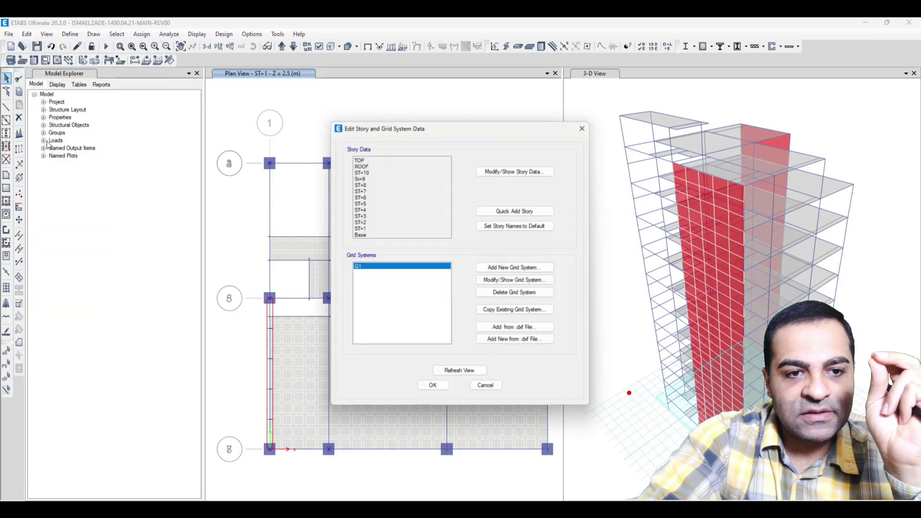
{"action": "left_click", "coordinate": [487, 386]}
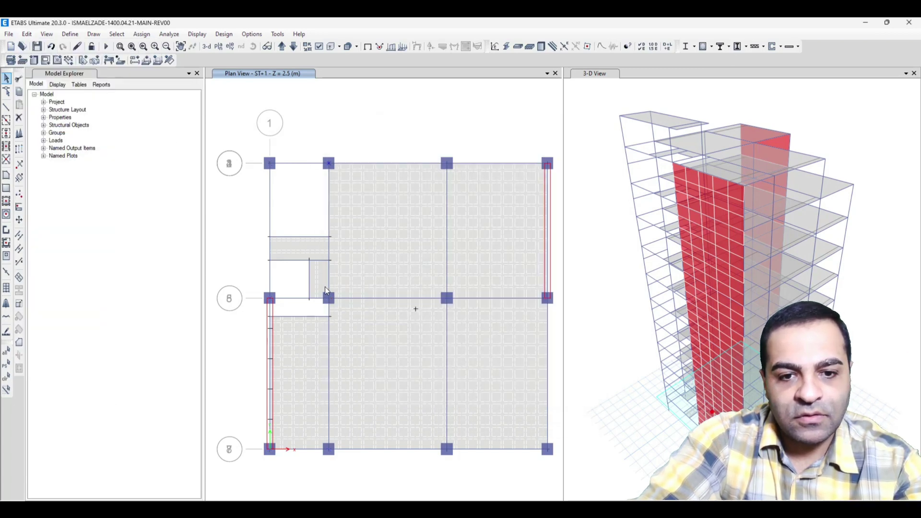
Add Y-parallel grid lines 2 and 6 through the selected column lines
{"action": "left_click", "coordinate": [29, 34]}
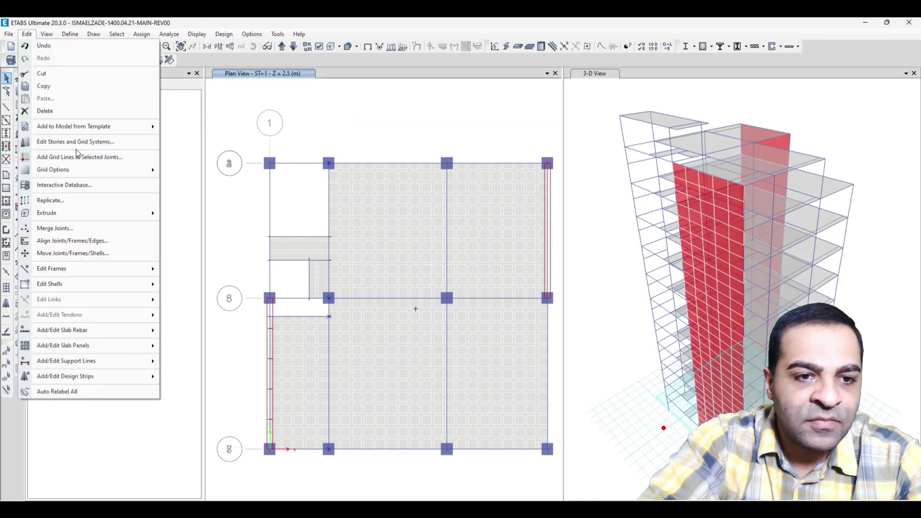
{"action": "left_click", "coordinate": [85, 163]}
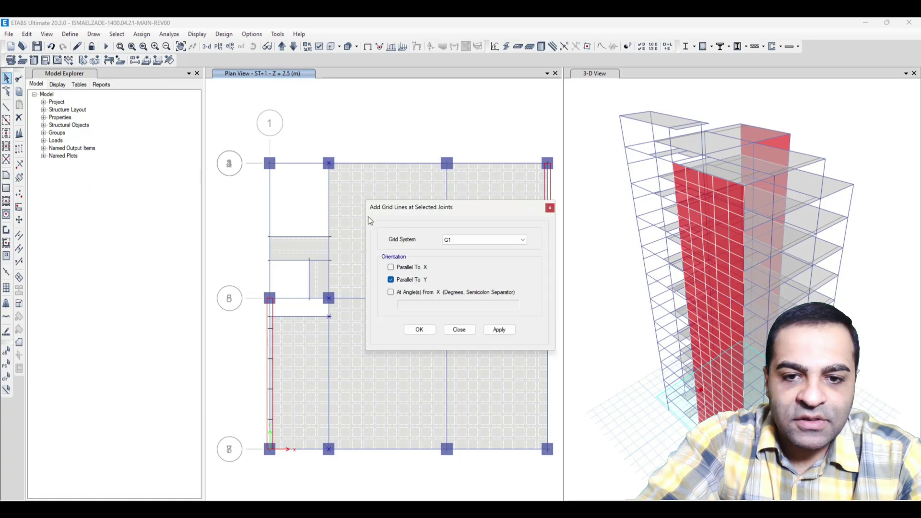
{"action": "left_click", "coordinate": [499, 330]}
{"action": "left_click", "coordinate": [419, 330]}
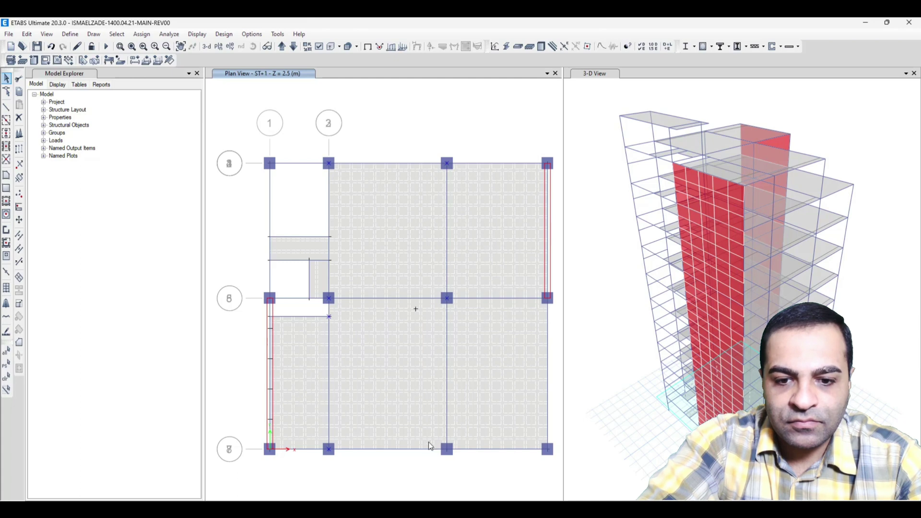
{"action": "left_click", "coordinate": [26, 33]}
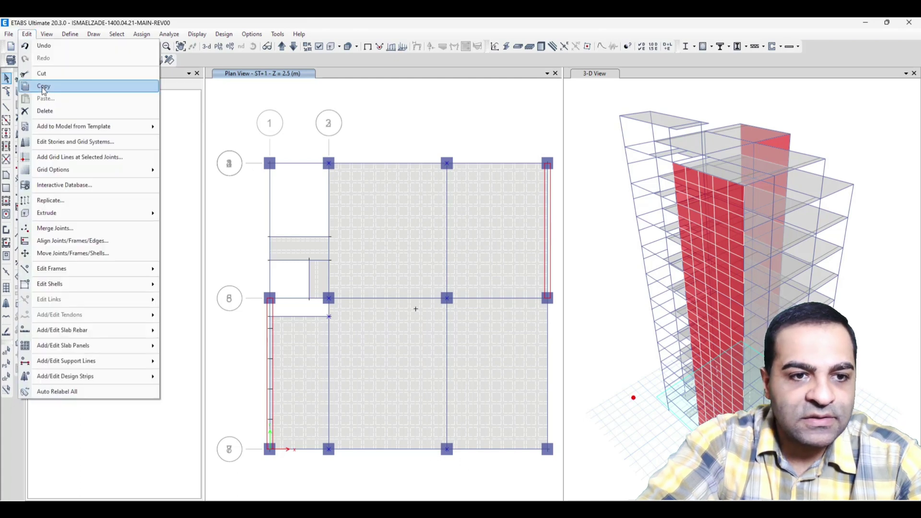
{"action": "left_click", "coordinate": [68, 155]}
{"action": "left_click", "coordinate": [497, 330]}
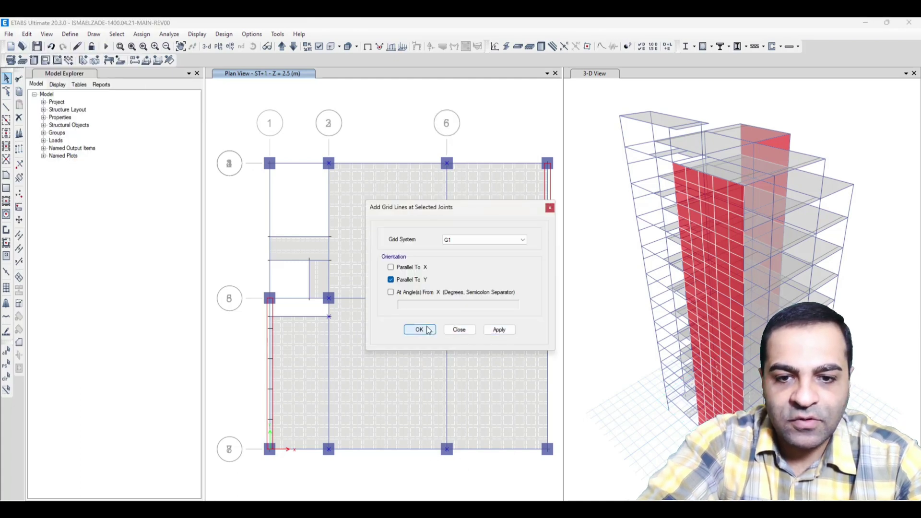
{"action": "left_click", "coordinate": [428, 330]}
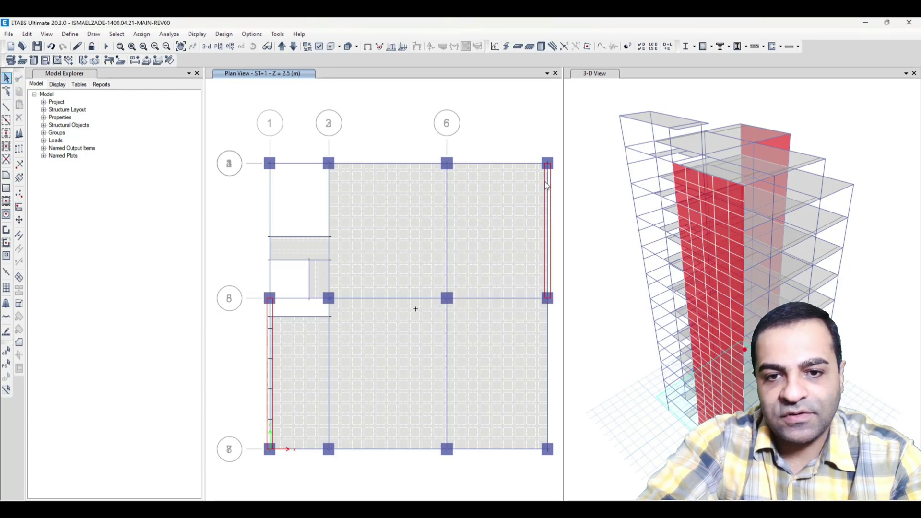
Select the right-edge column joints and add Y-parallel grid line 7 through them
{"action": "left_click_drag", "start_coordinate": [520, 144], "coordinate": [556, 192]}
{"action": "left_click_drag", "start_coordinate": [528, 279], "coordinate": [553, 309]}
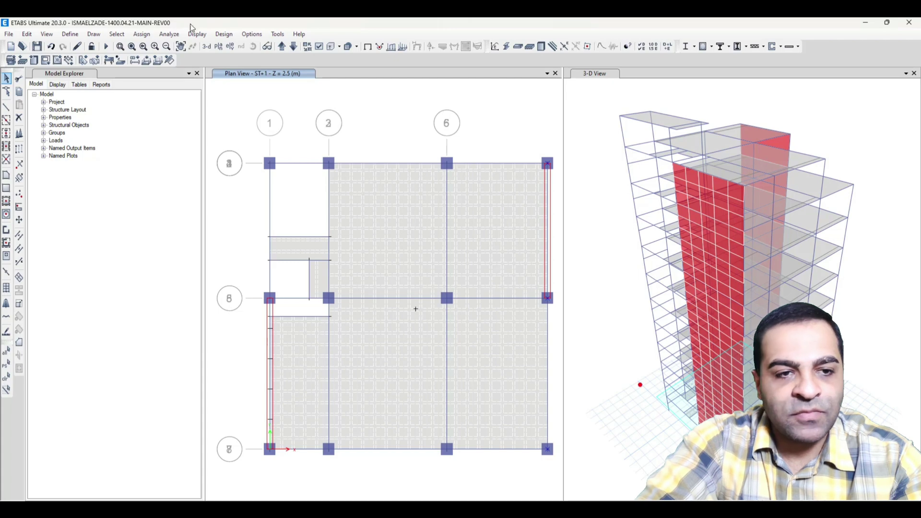
{"action": "left_click", "coordinate": [27, 34]}
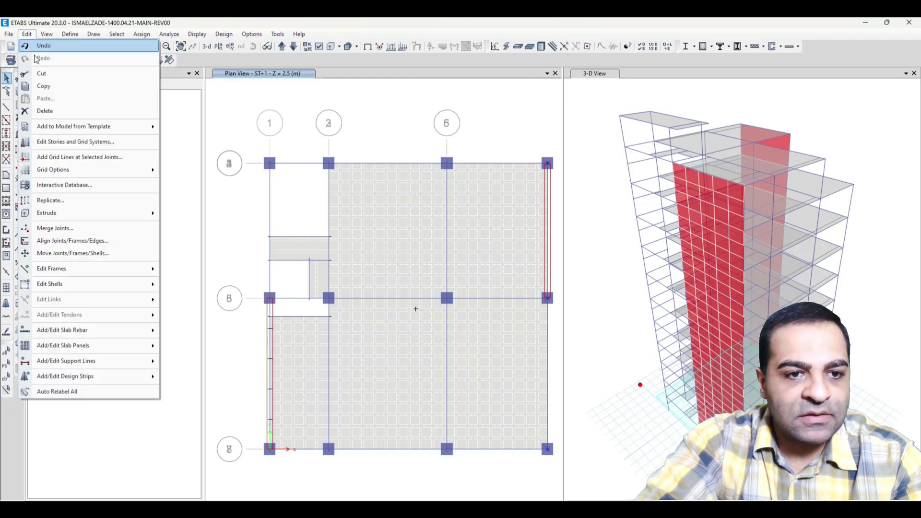
{"action": "left_click", "coordinate": [82, 157]}
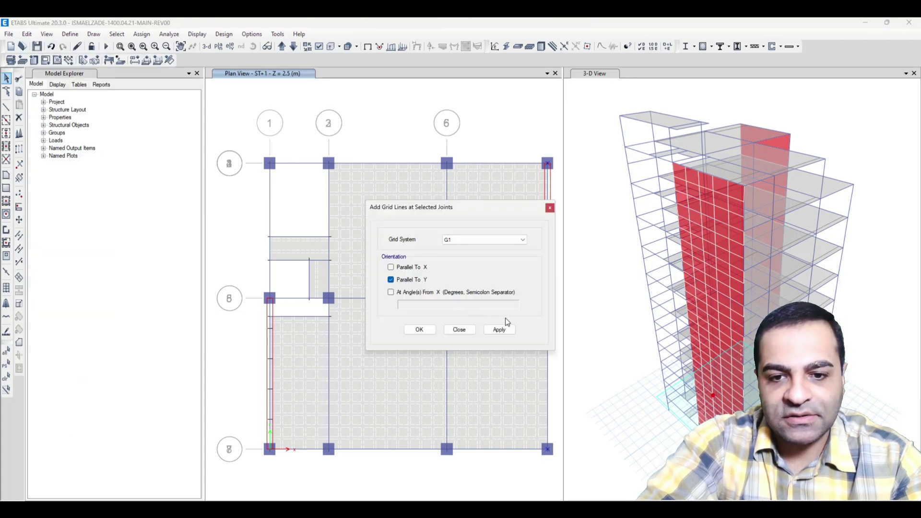
{"action": "left_click", "coordinate": [499, 330]}
{"action": "left_click", "coordinate": [419, 329]}
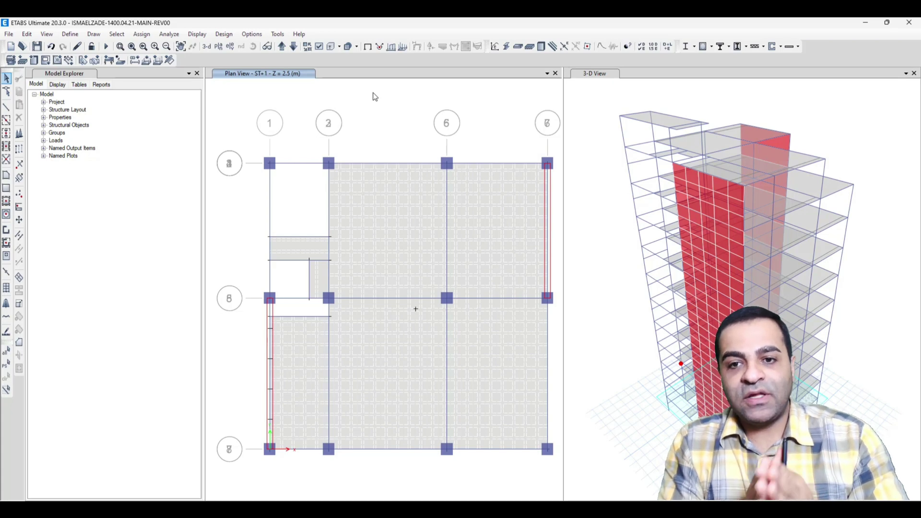
Open Add/Modify Grids from the plan's right-click menu and display G1's grid system data
{"action": "right_click", "coordinate": [391, 101]}
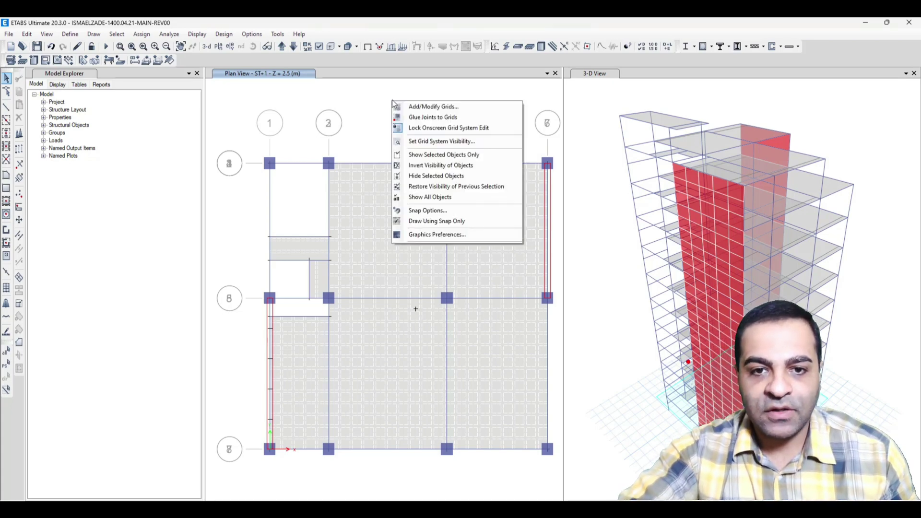
{"action": "left_click", "coordinate": [429, 108]}
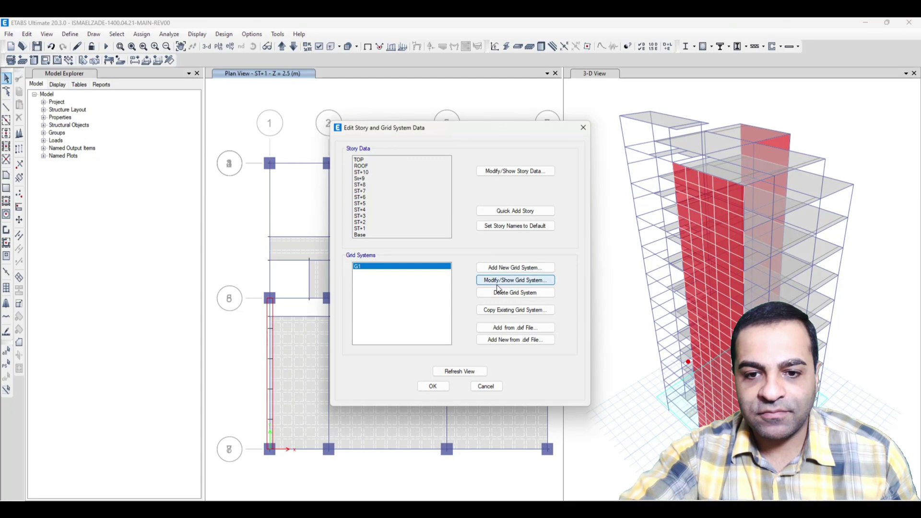
{"action": "left_click", "coordinate": [510, 278]}
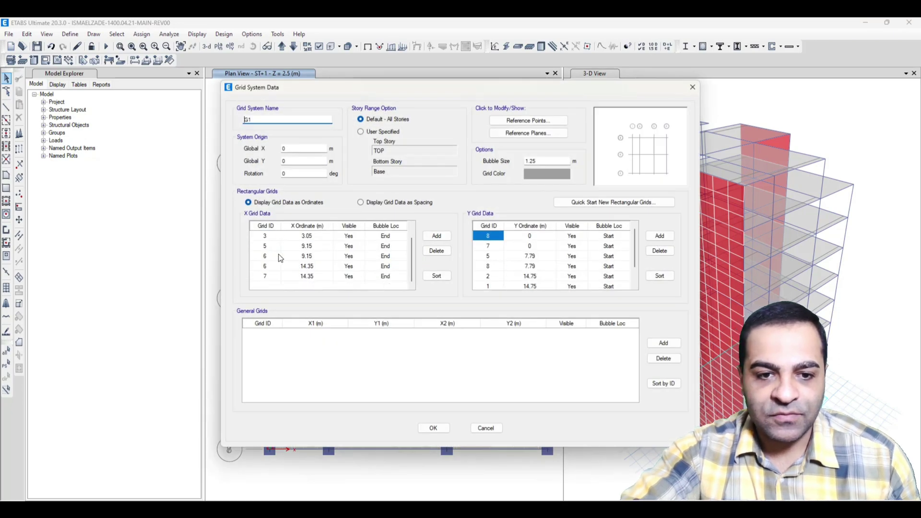